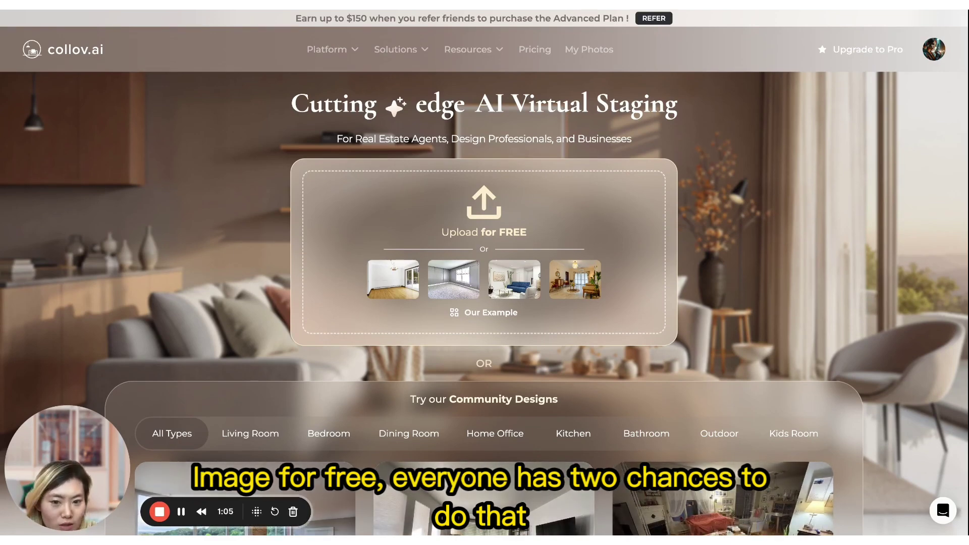
Step: Load the modern living-room photo from Community Designs into the staging editor
scroll(808, 207, "down", 4)
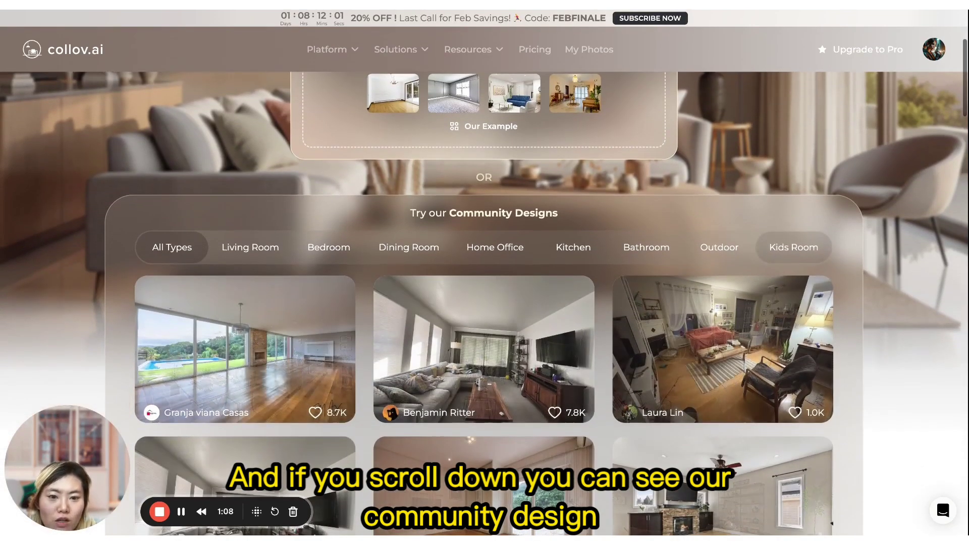
scroll(808, 210, "down", 2)
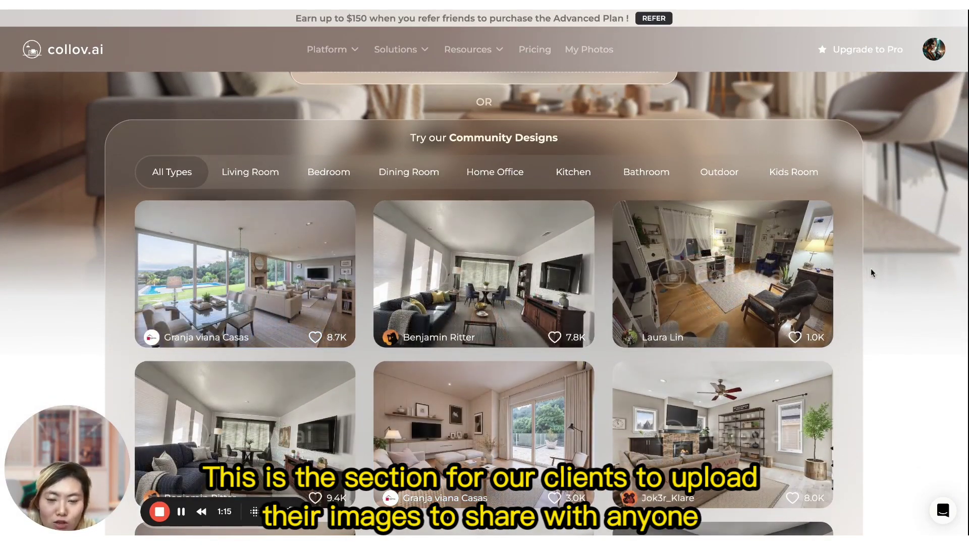
scroll(504, 239, "down", 1)
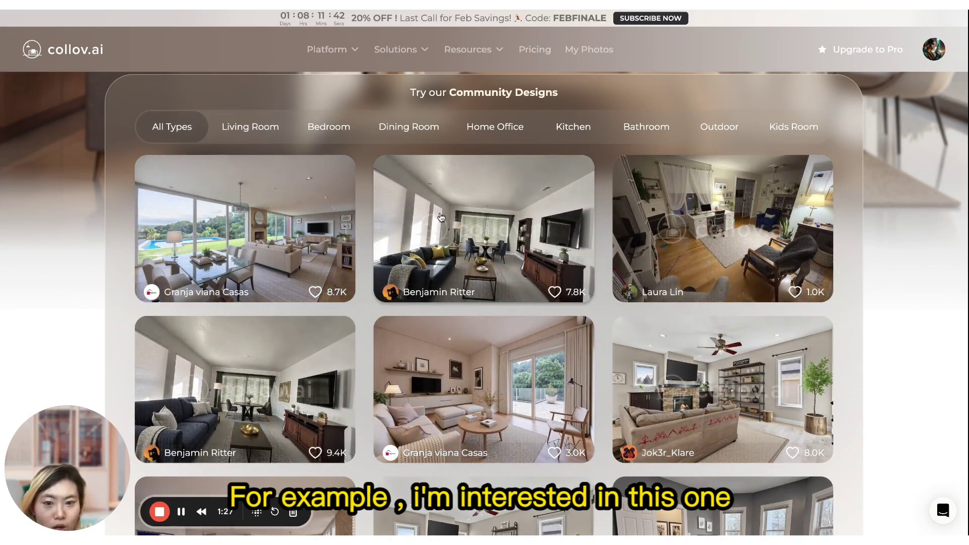
left_click(441, 217)
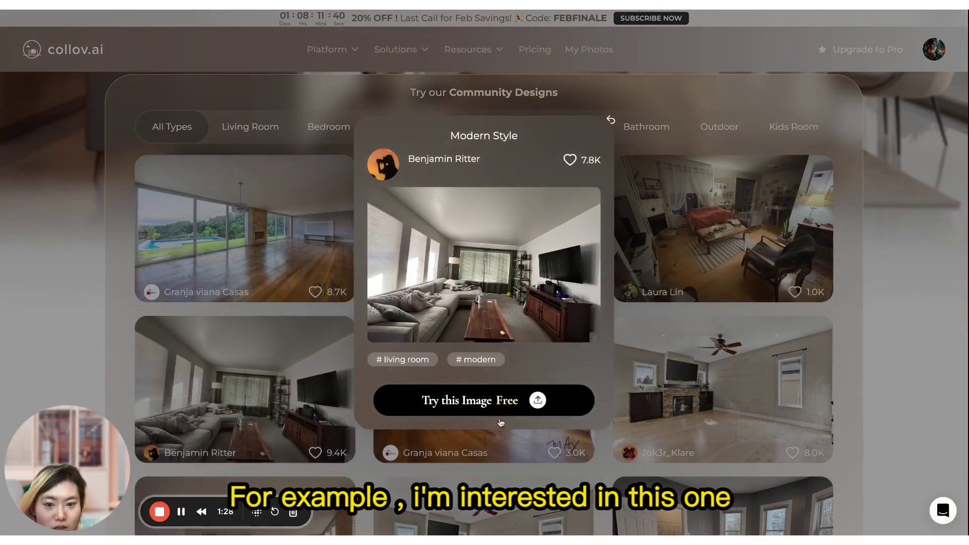
left_click(504, 401)
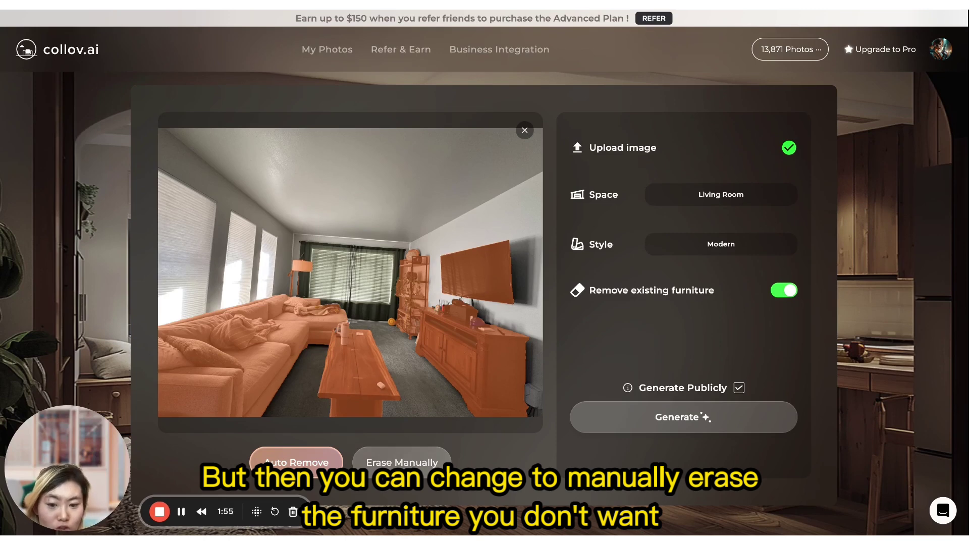
Step: With a smaller manual brush, paint over the coffee table and the right-wall TV
left_click(404, 462)
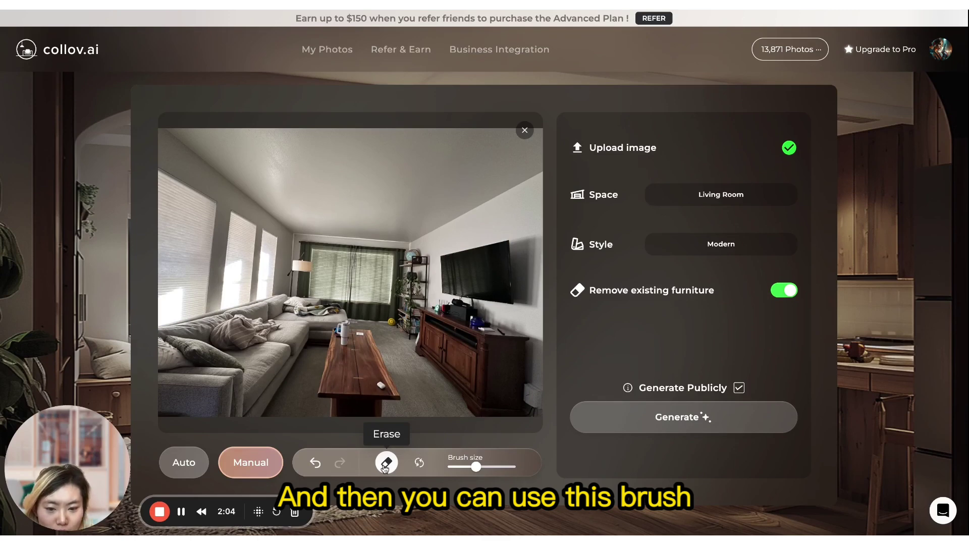
left_click_drag(476, 467, 459, 467)
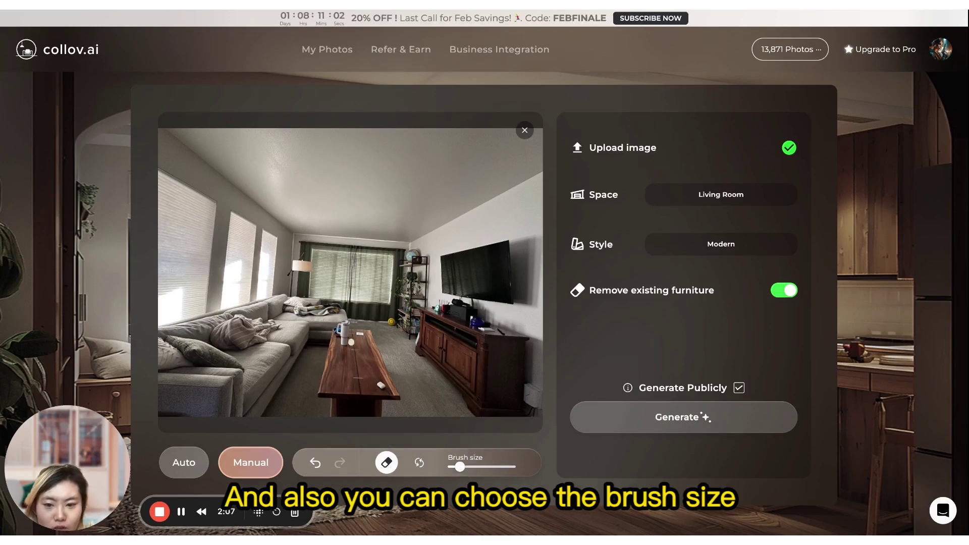
mouse_move(337, 334)
left_mouse_down()
mouse_move(325, 389)
mouse_move(348, 334)
mouse_move(337, 384)
mouse_move(341, 319)
mouse_move(335, 336)
mouse_move(361, 352)
mouse_move(338, 387)
mouse_move(361, 373)
mouse_move(384, 394)
mouse_move(363, 361)
mouse_move(360, 371)
mouse_move(394, 401)
mouse_move(329, 411)
mouse_move(393, 405)
mouse_move(389, 388)
left_mouse_up()
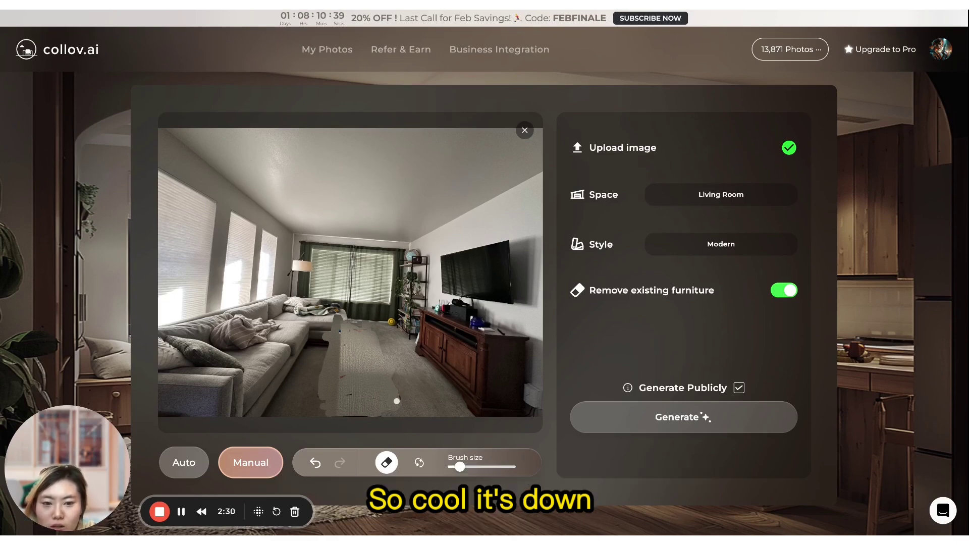
mouse_move(450, 261)
left_mouse_down()
mouse_move(477, 258)
mouse_move(401, 266)
mouse_move(489, 251)
mouse_move(469, 258)
mouse_move(493, 268)
mouse_move(463, 269)
mouse_move(489, 275)
mouse_move(439, 287)
mouse_move(462, 297)
mouse_move(500, 276)
mouse_move(513, 292)
mouse_move(501, 261)
mouse_move(484, 256)
mouse_move(401, 301)
mouse_move(413, 299)
mouse_move(416, 312)
mouse_move(423, 293)
mouse_move(406, 331)
left_mouse_up()
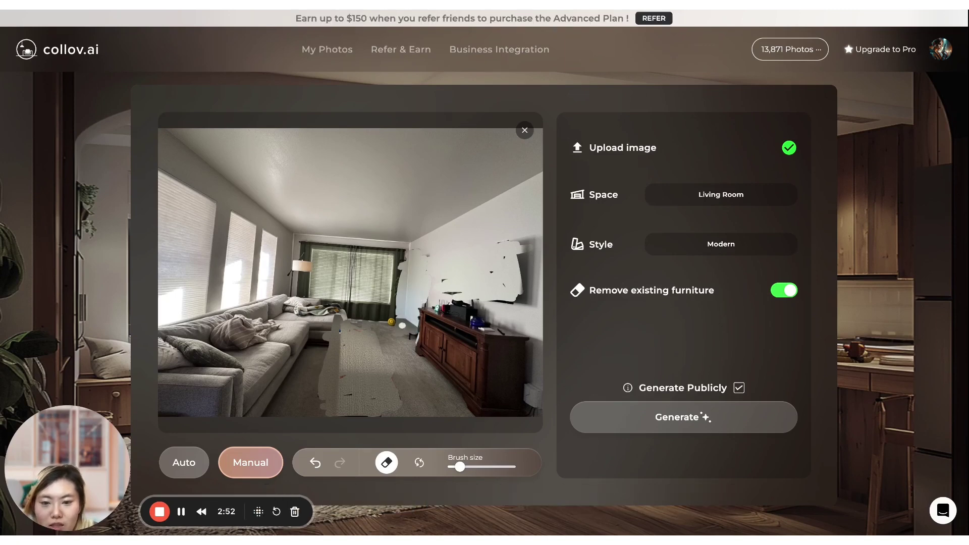
Step: Keep Living Room as the space, choose the Standard style, and generate the stagings
left_click(706, 200)
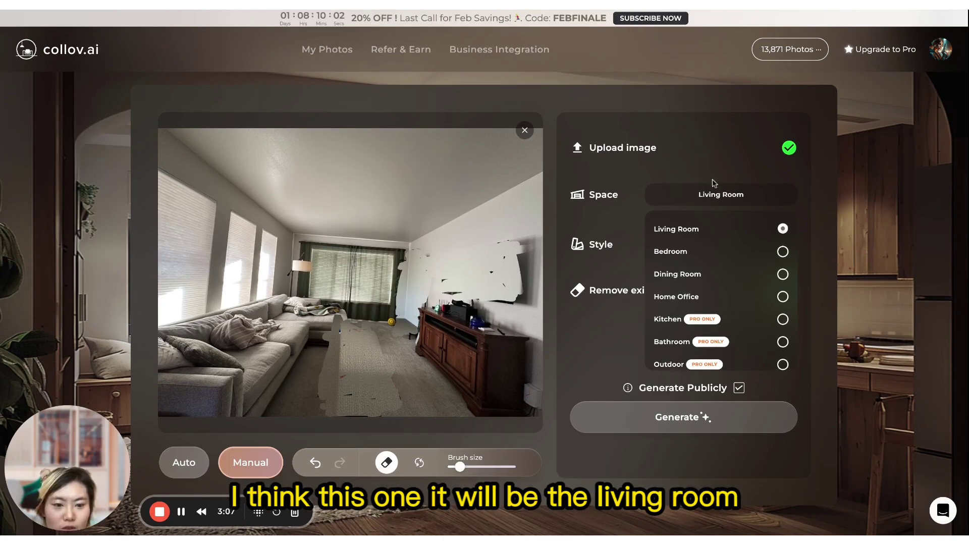
left_click(584, 341)
left_click(725, 254)
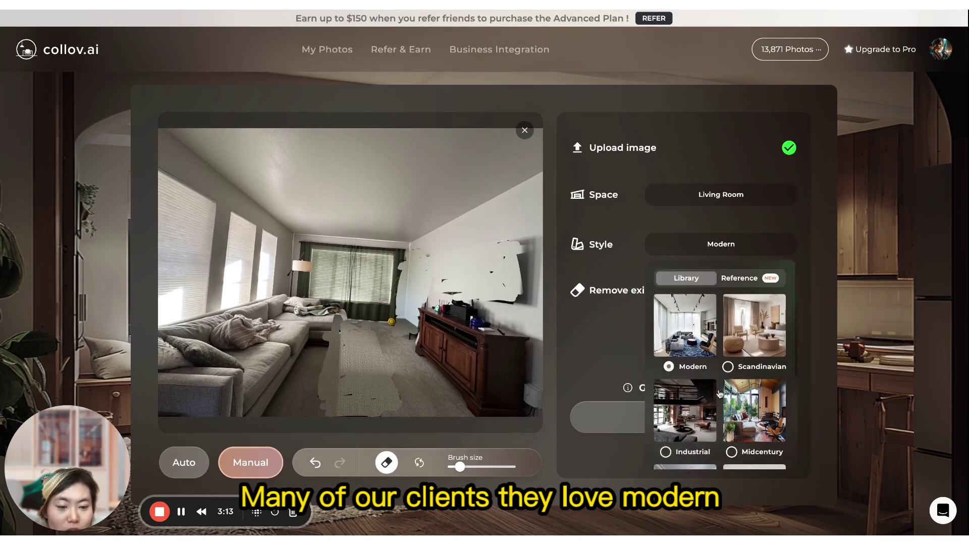
scroll(732, 373, "down", 2)
scroll(727, 364, "up", 2)
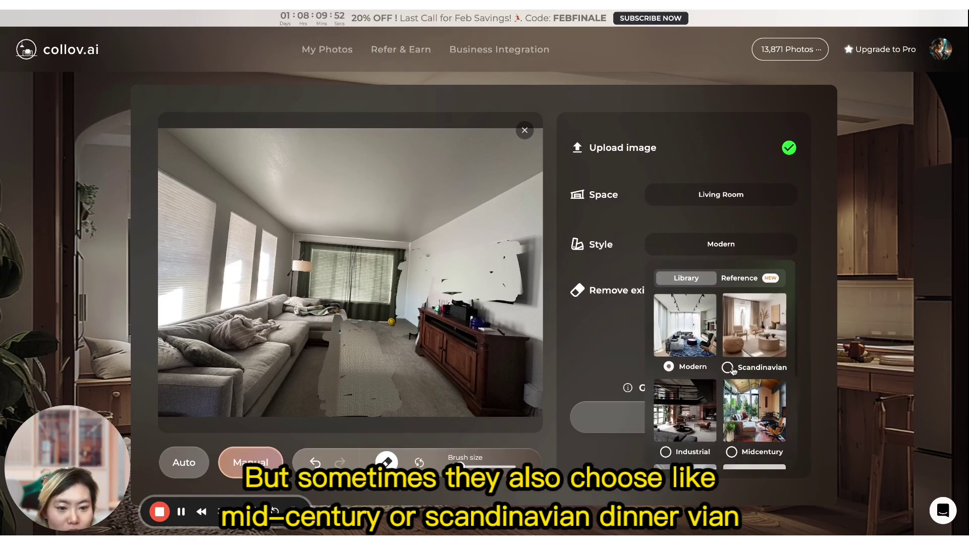
scroll(716, 376, "down", 4)
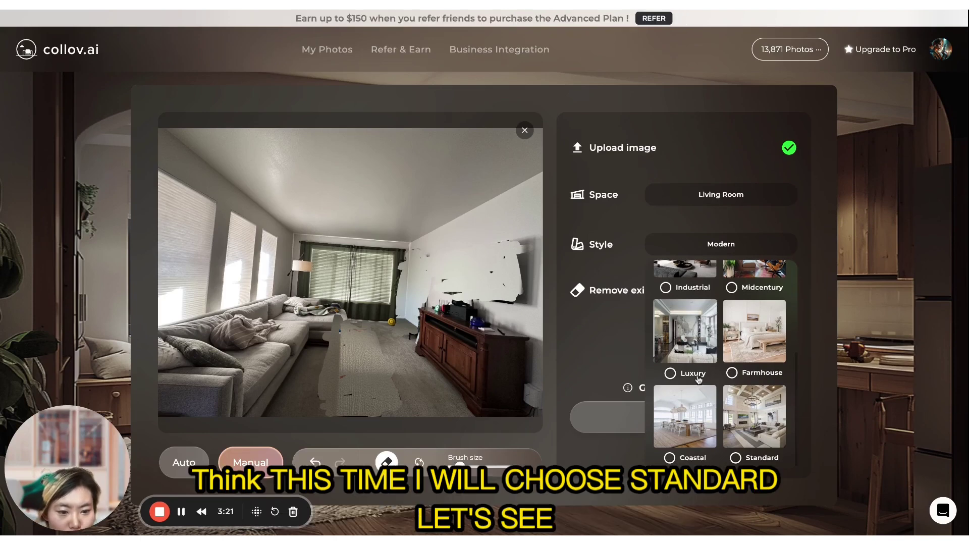
left_click(754, 417)
left_click(671, 419)
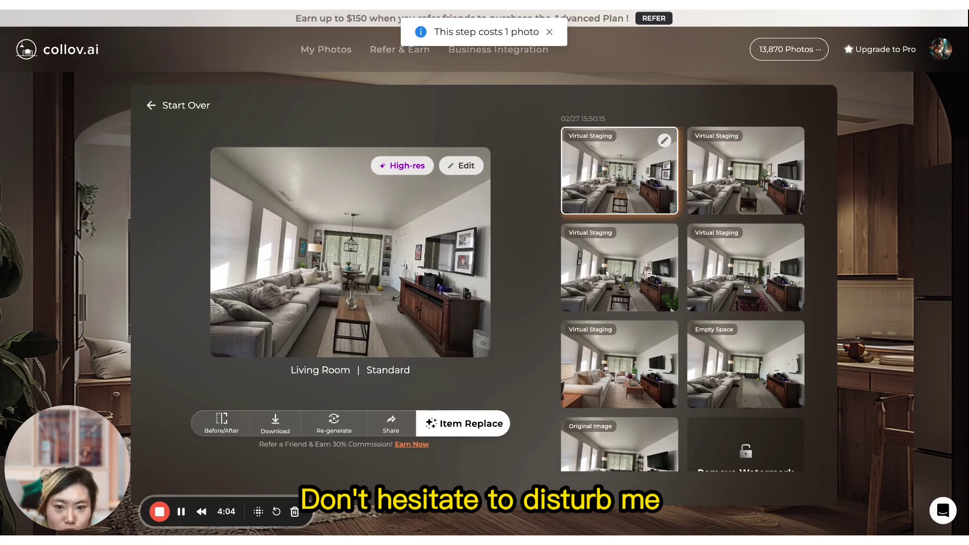
Step: Compare the second, top-right and first staged designs against the original photo
left_click(746, 171)
scroll(639, 248, "down", 1)
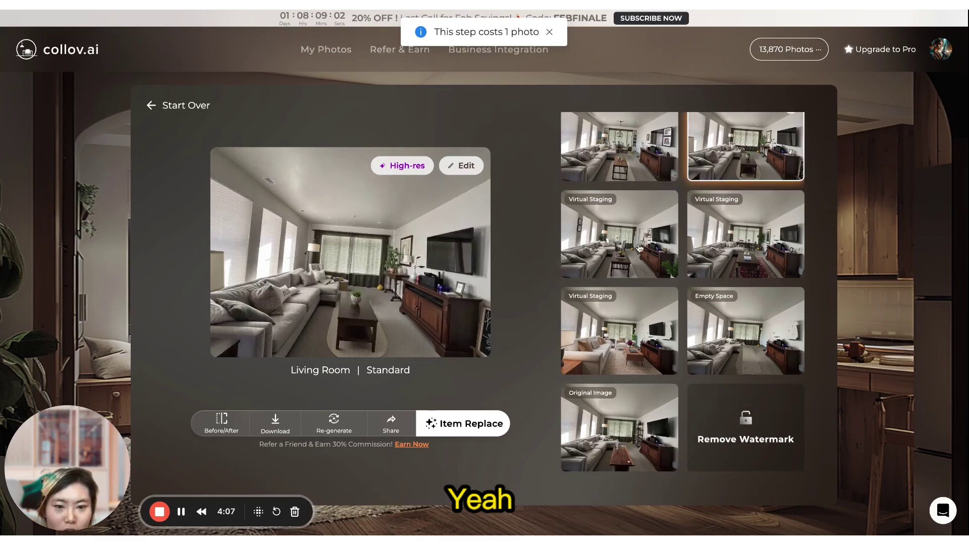
key("Right")
key("Right")
key("Right")
key("Right")
key("Right")
scroll(646, 263, "up", 1)
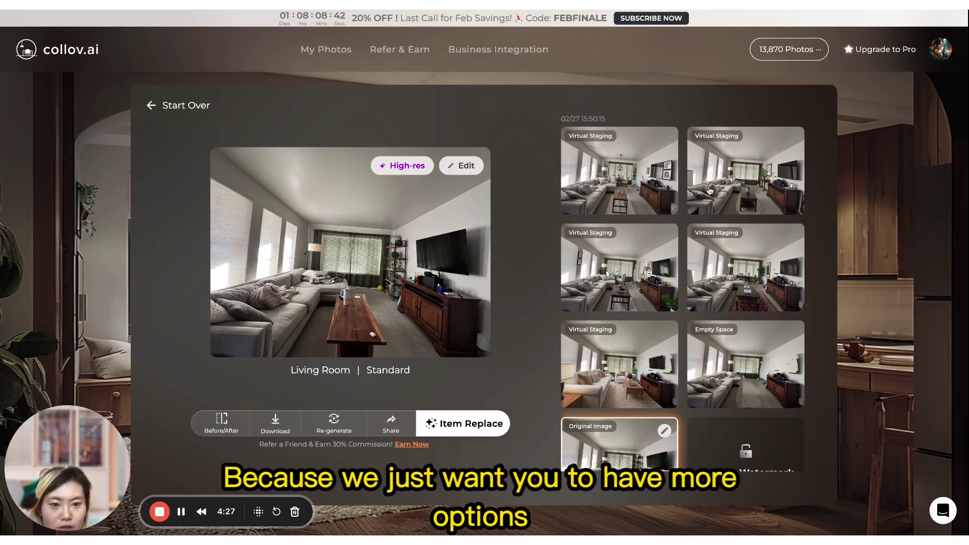
left_click(710, 191)
left_click(649, 192)
Step: Step through the remaining staged designs and download the displayed one
left_click(633, 276)
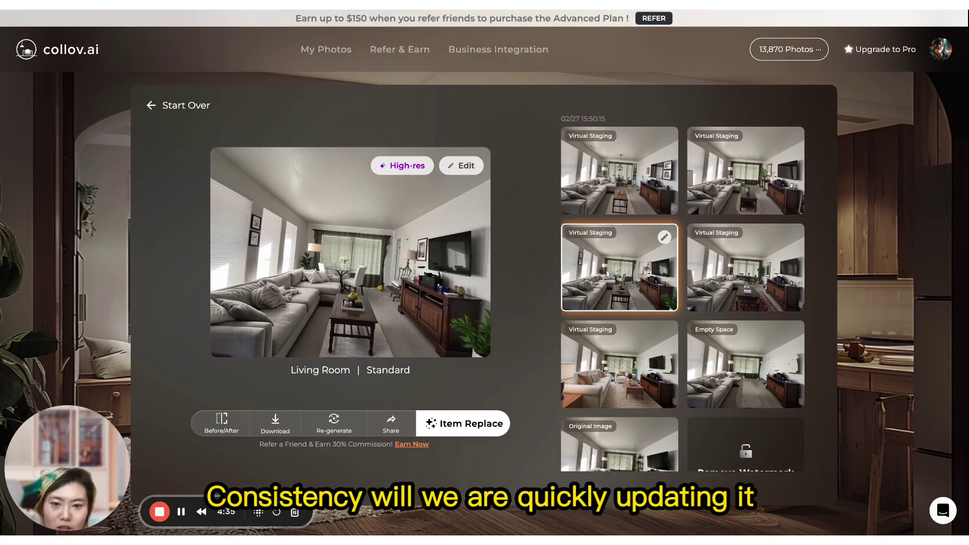
key("Up")
key("Right")
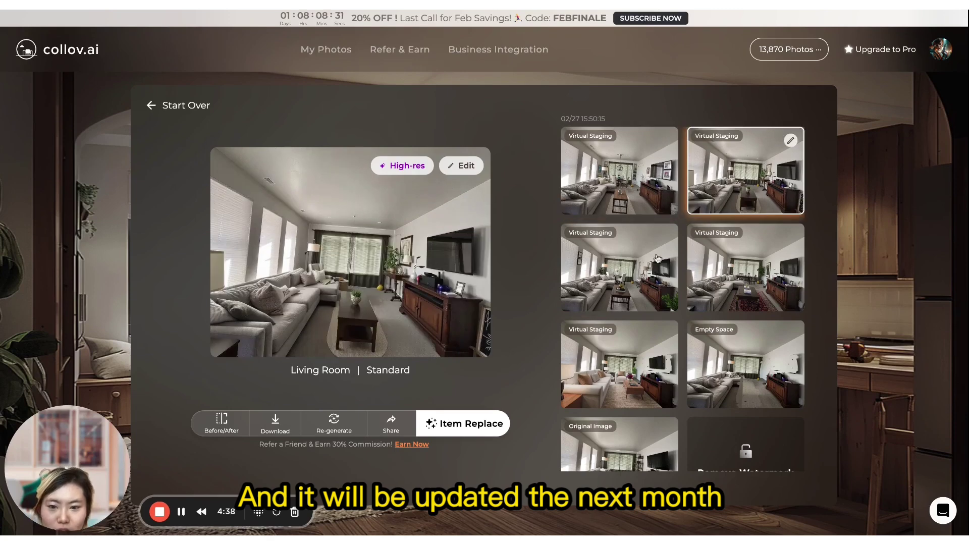
key("Down")
key("Right")
scroll(602, 415, "down", 1)
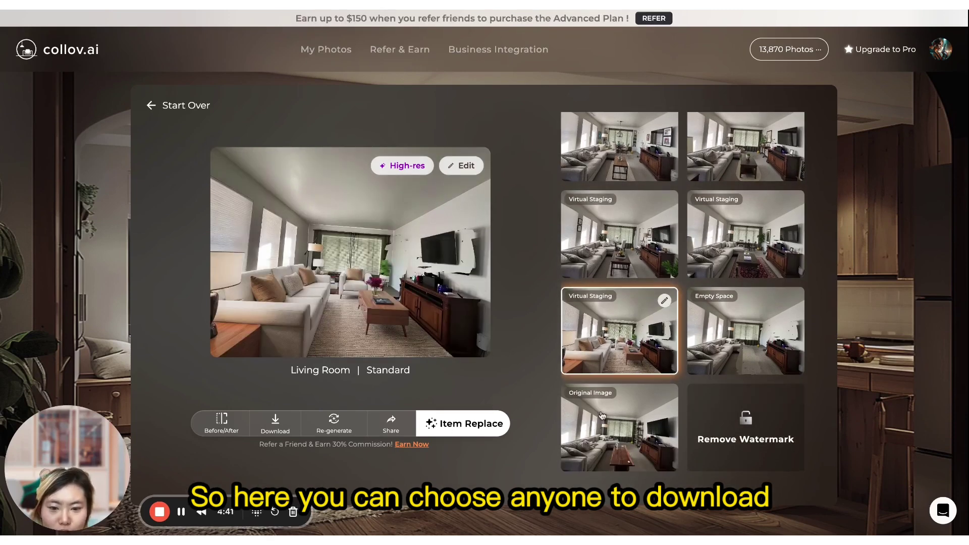
left_click(286, 418)
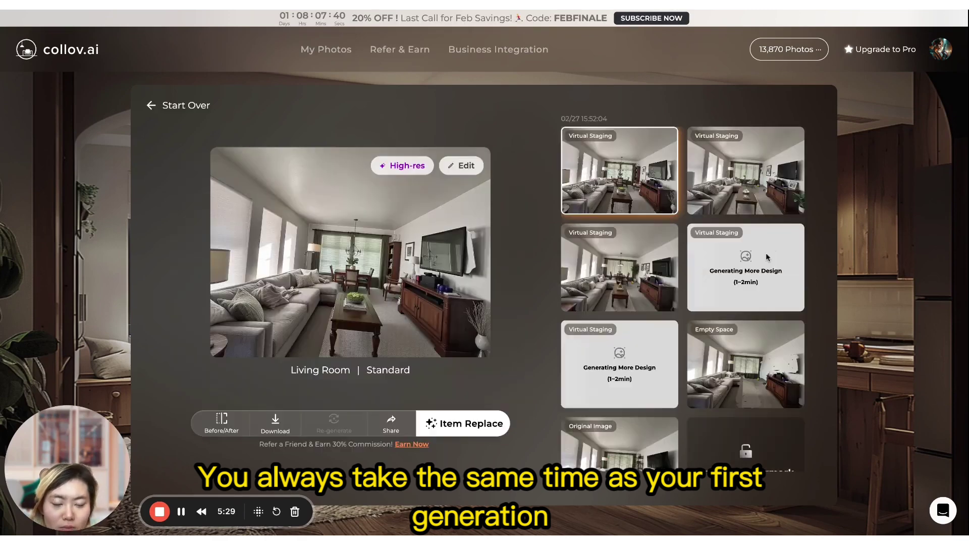
Step: Compare the fresh stagings with the original, then display the orange-sofa design
scroll(779, 303, "down", 1)
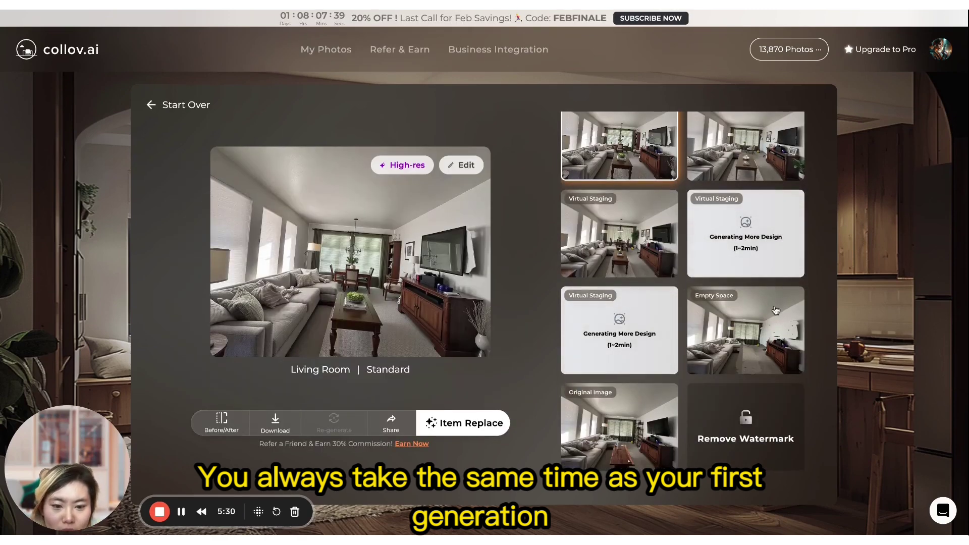
left_click(620, 233)
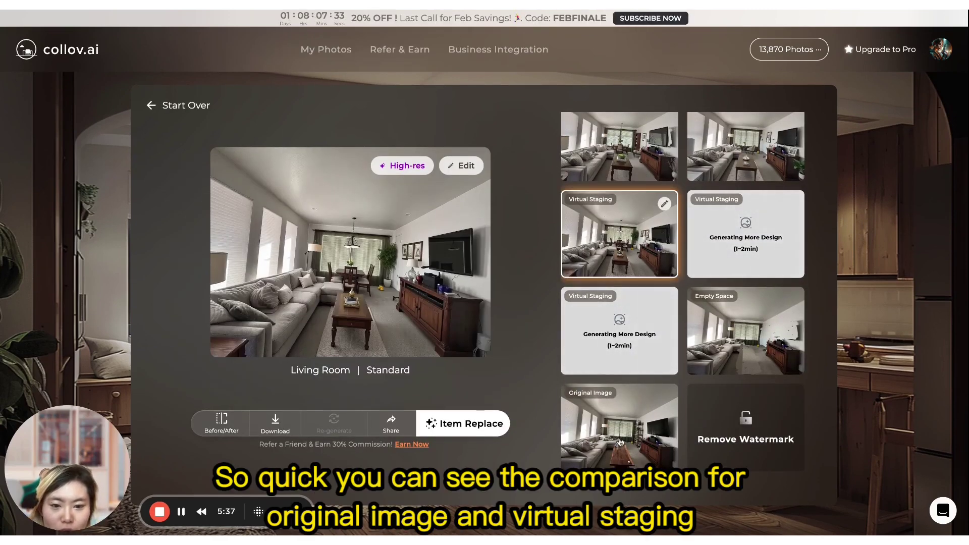
left_click(620, 407)
left_click(621, 237)
left_click(624, 150)
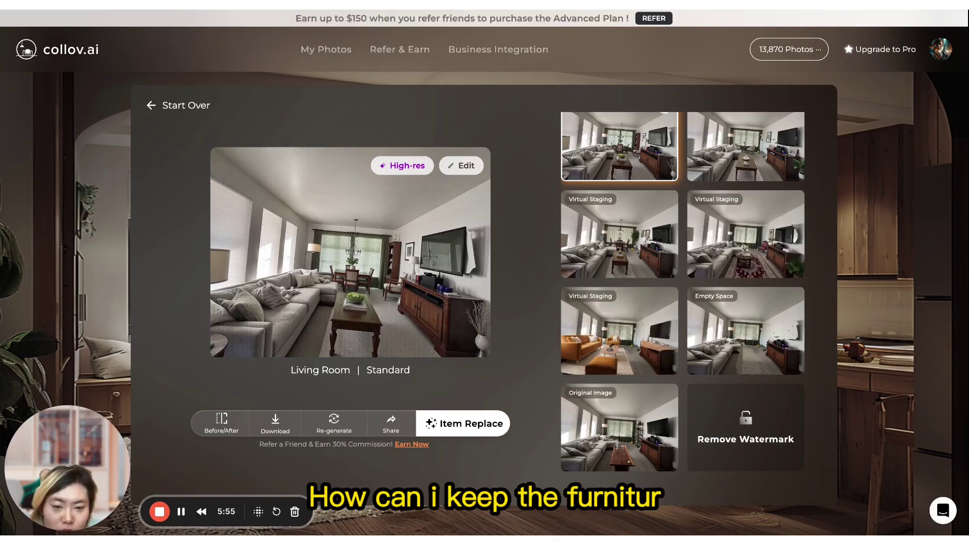
left_click(588, 356)
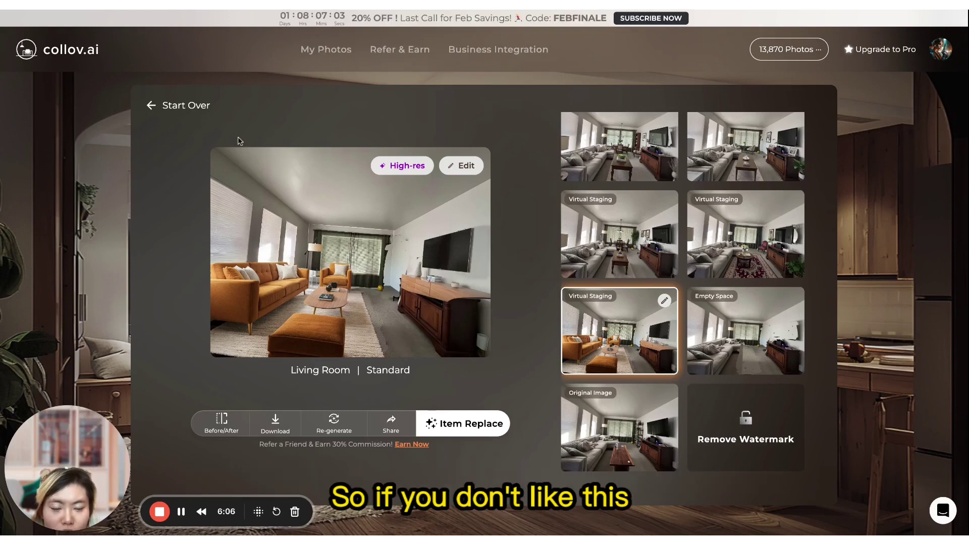
Step: Use Start Over to get an empty upload page for a new photo
left_click(185, 105)
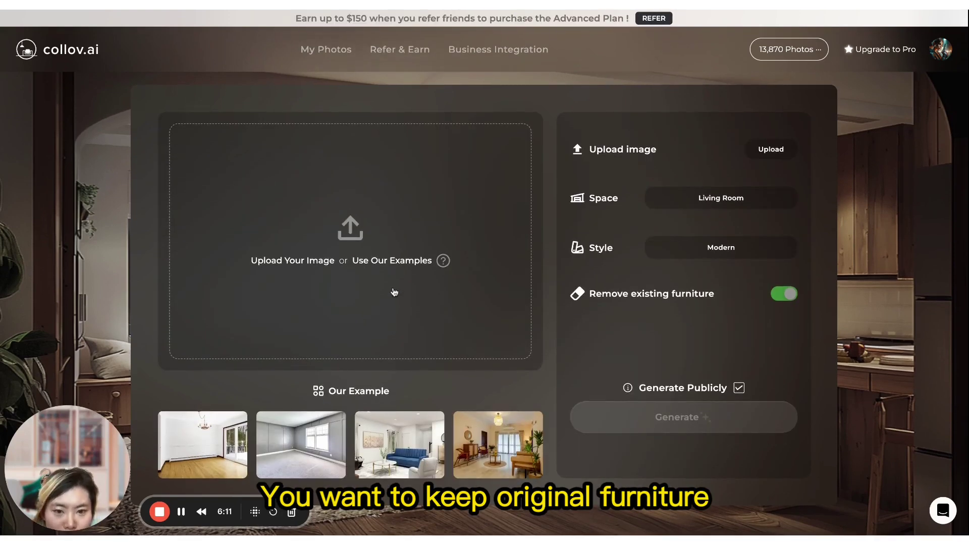